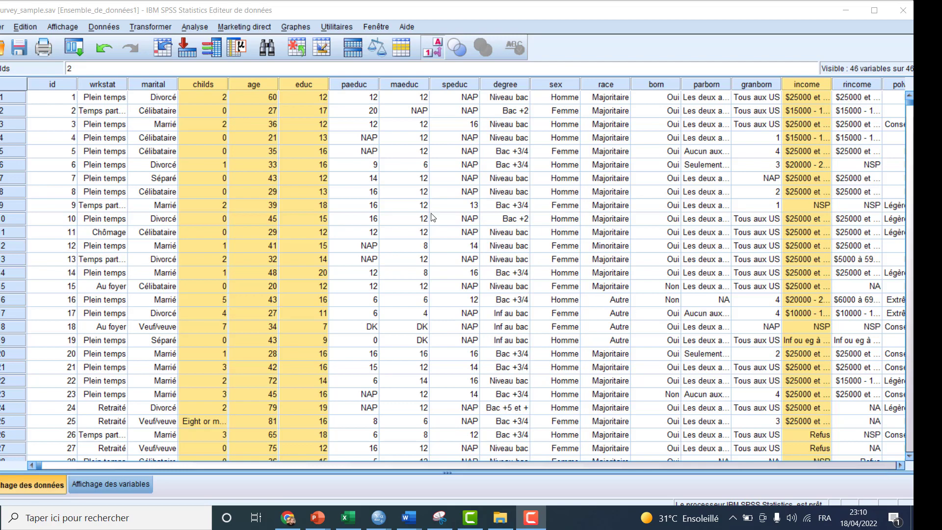
Step: Start a new chart in the Chart Builder using the scatterplot matrix template from the Dispersion/Points gallery
{"action": "left_click", "coordinate": [300, 28]}
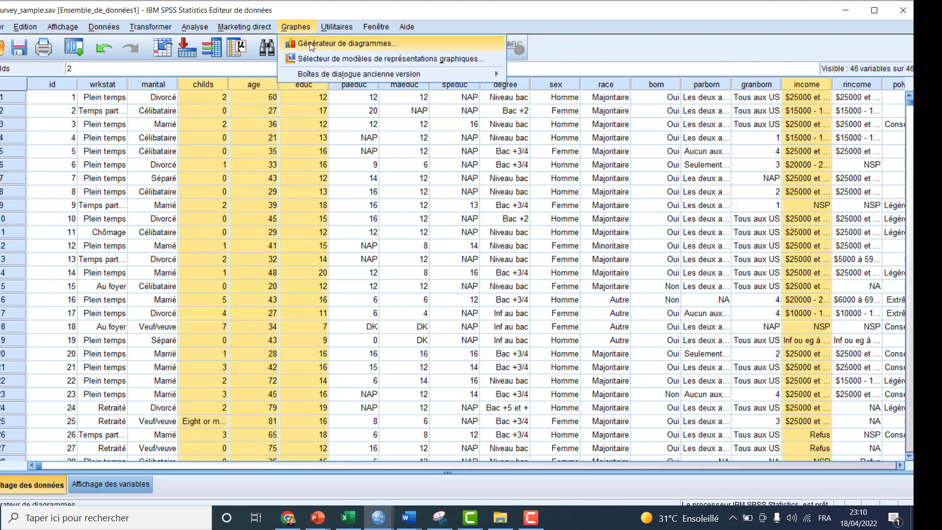
{"action": "left_click", "coordinate": [310, 43]}
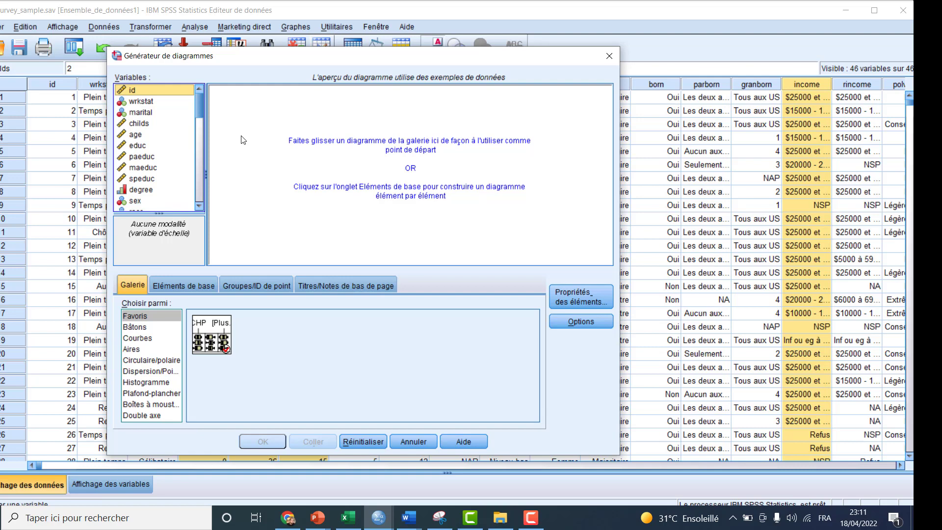
{"action": "left_click", "coordinate": [144, 373]}
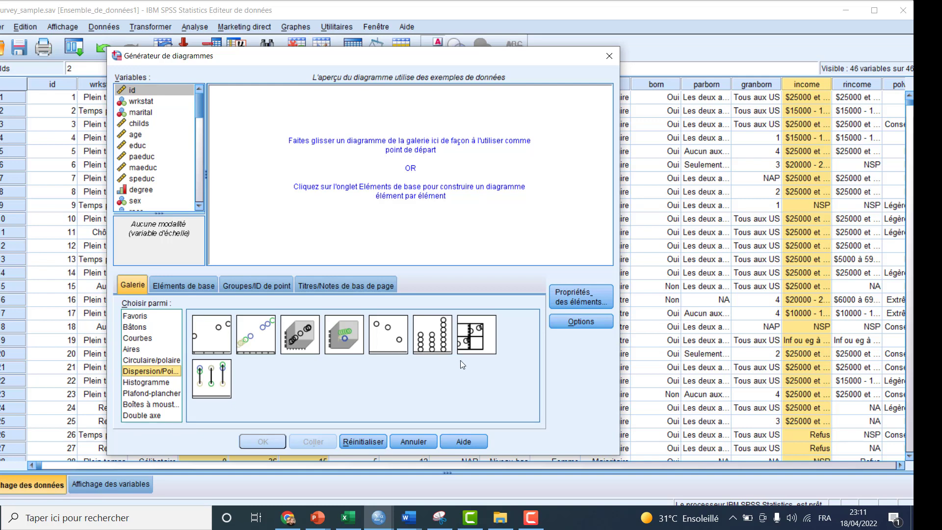
{"action": "left_click", "coordinate": [478, 339]}
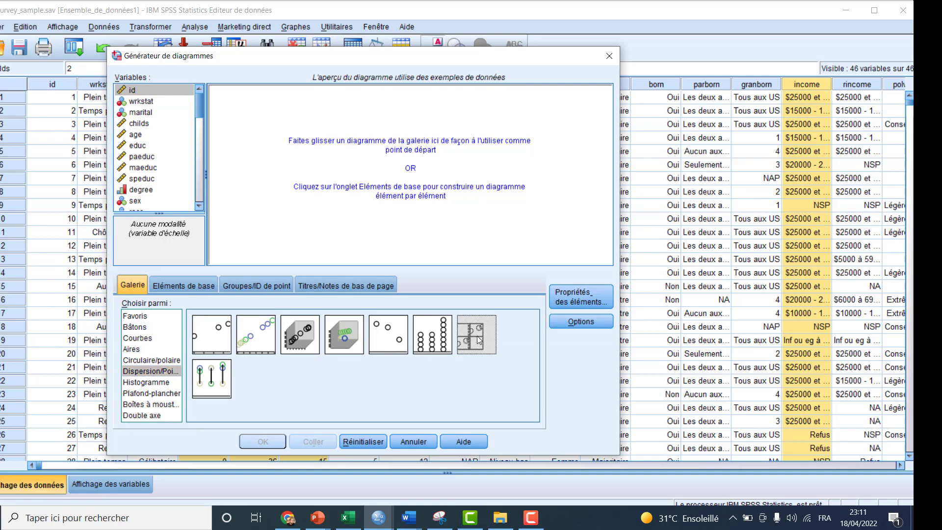
{"action": "double_click", "coordinate": [479, 339]}
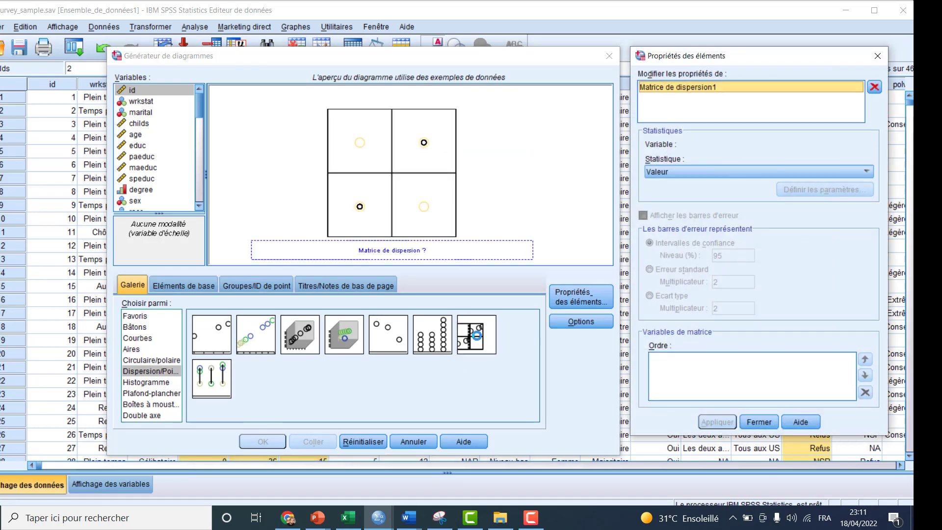
{"action": "left_click", "coordinate": [760, 422]}
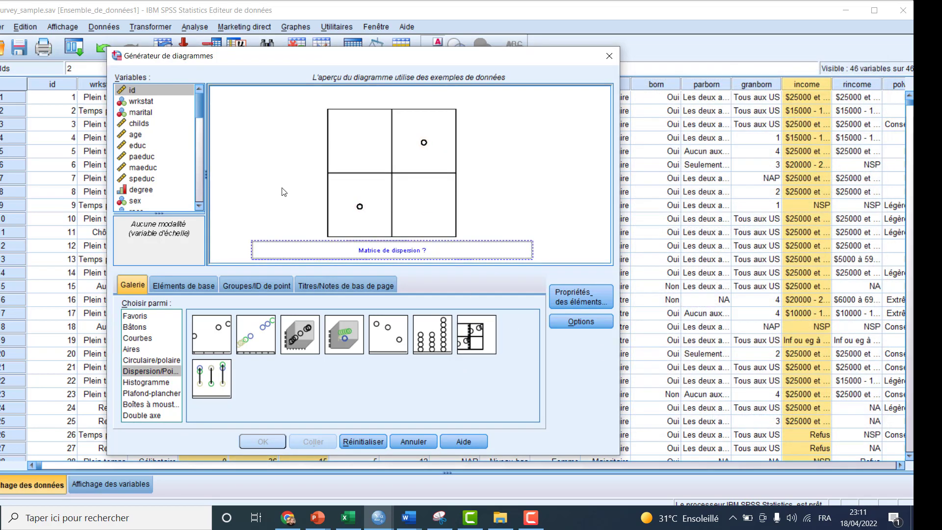
Step: Assign childs, age, educ, paeduc and maeduc as the matrix variables and generate the chart
{"action": "left_click", "coordinate": [137, 124]}
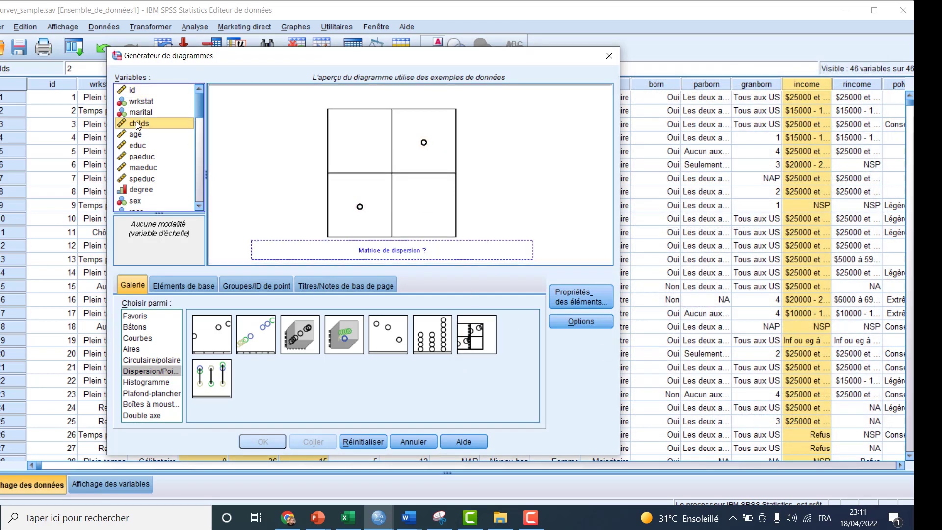
{"action": "key", "text": "shift+Down"}
{"action": "key", "text": "shift+Down"}
{"action": "key", "text": "shift+Down"}
{"action": "key", "text": "shift+Down"}
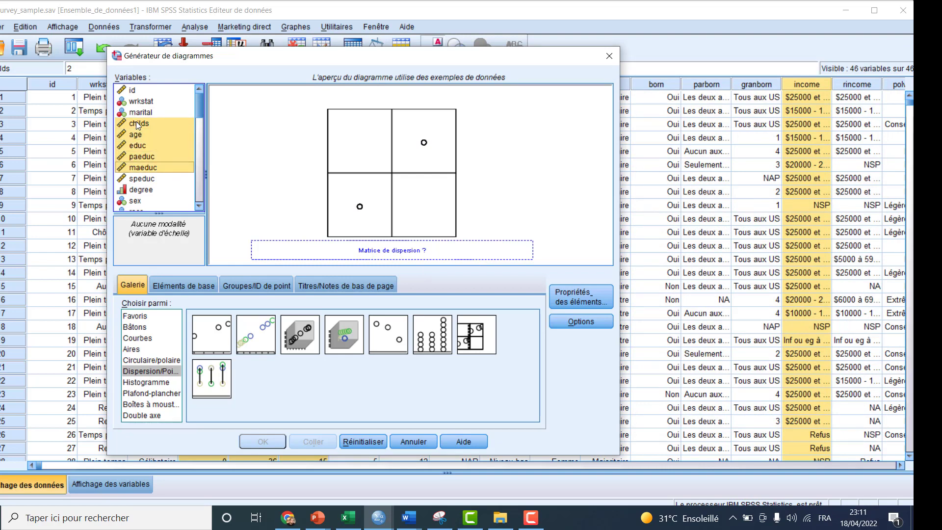
{"action": "left_click_drag", "start_coordinate": [136, 122], "coordinate": [289, 252]}
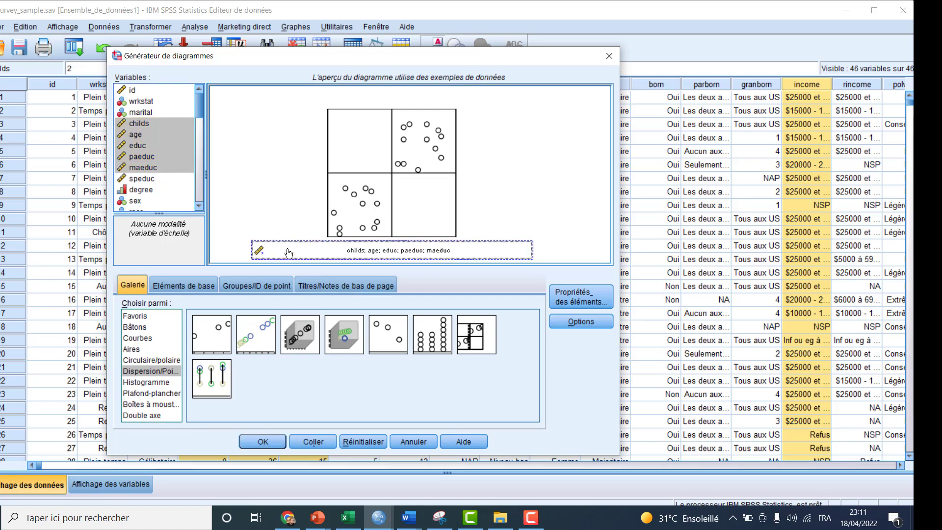
{"action": "left_click", "coordinate": [255, 443]}
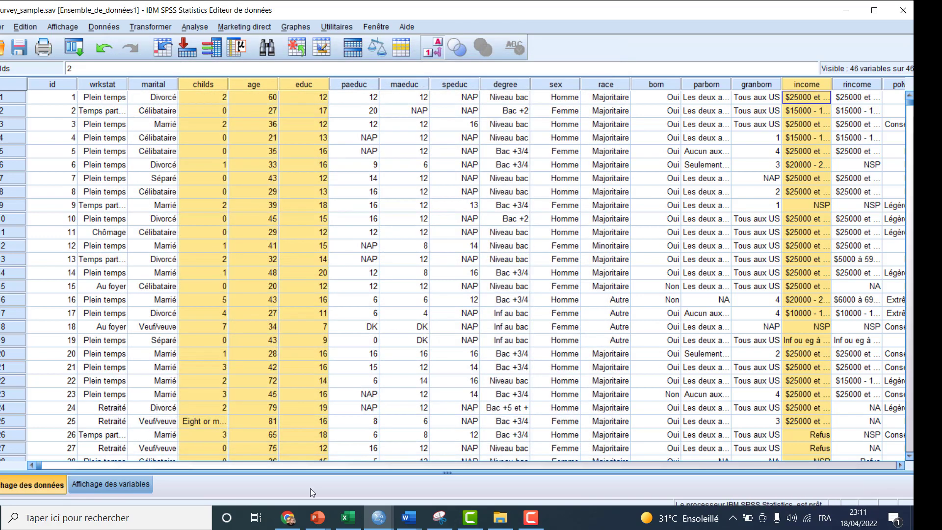
Step: Open the five-variable scatterplot matrix at the end of the Résultats2 output in the chart editor
{"action": "mouse_move", "coordinate": [378, 518]}
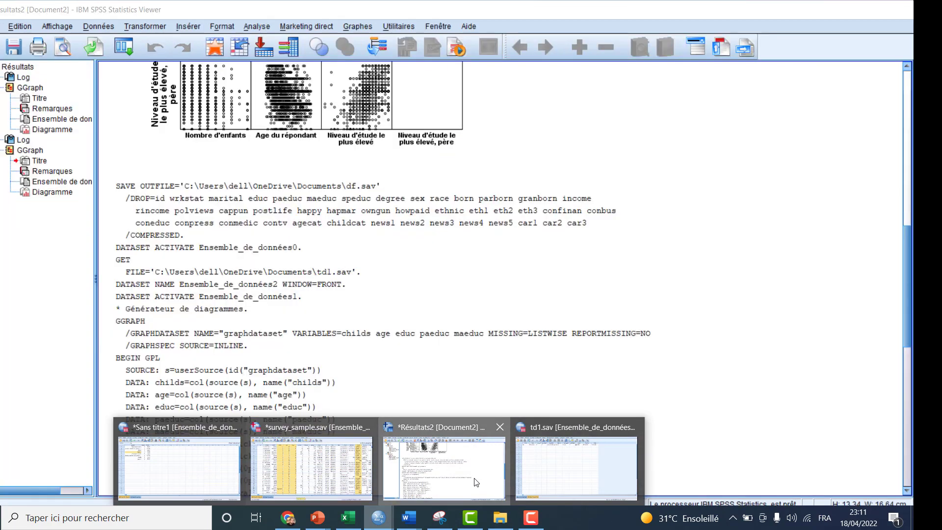
{"action": "left_click", "coordinate": [476, 482]}
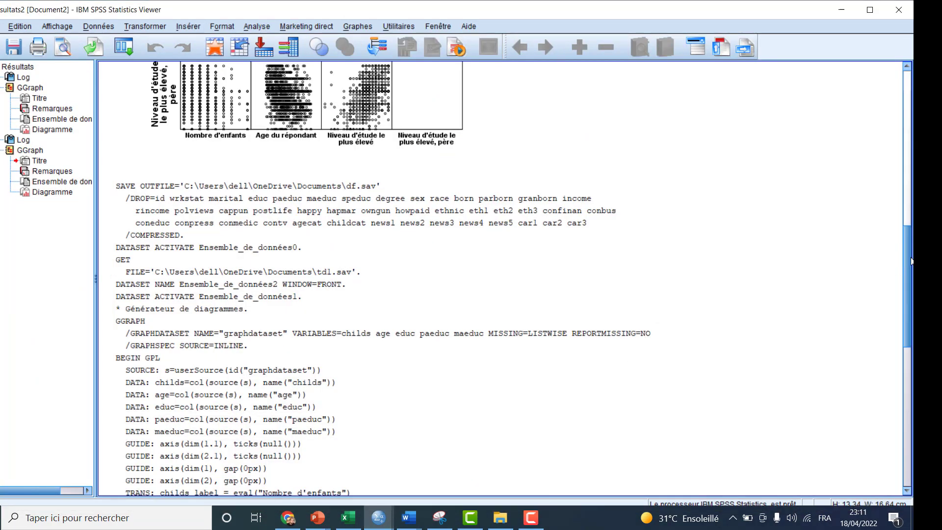
{"action": "left_click_drag", "start_coordinate": [905, 269], "coordinate": [905, 400]}
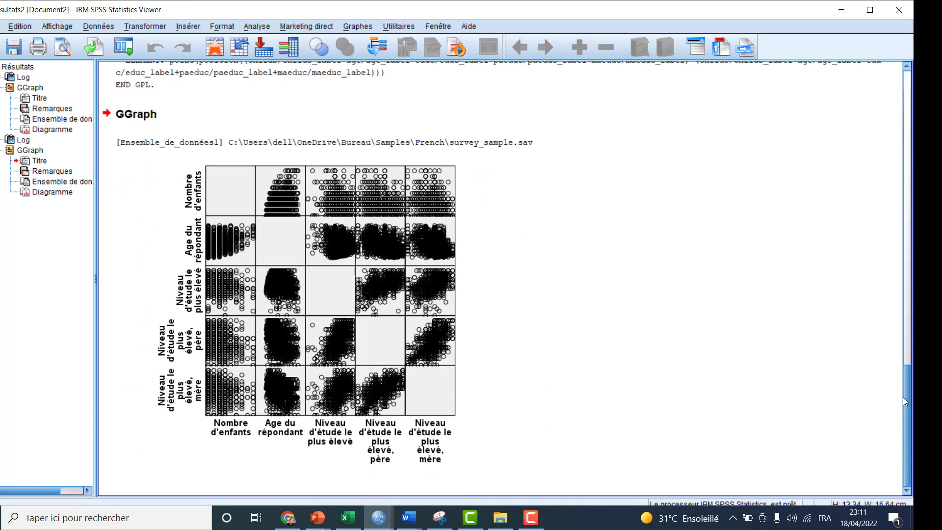
{"action": "left_click", "coordinate": [458, 265]}
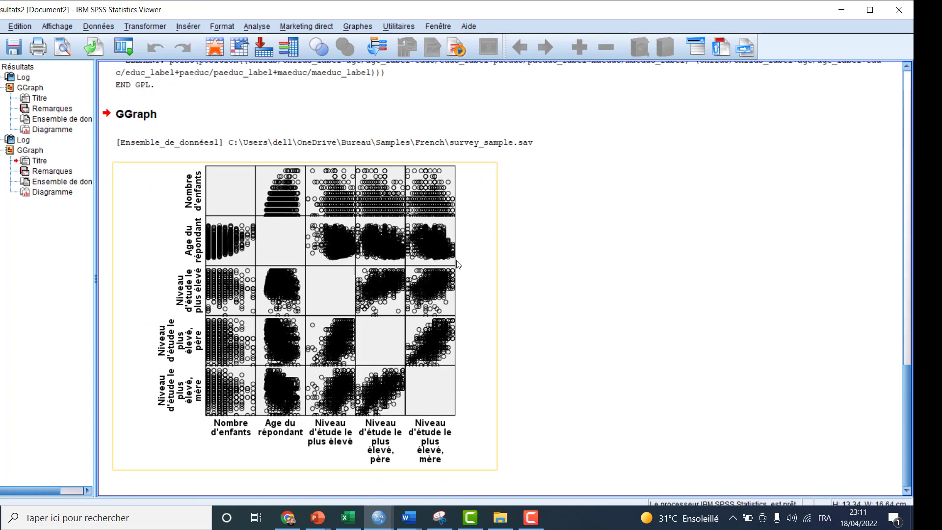
{"action": "left_click", "coordinate": [476, 261]}
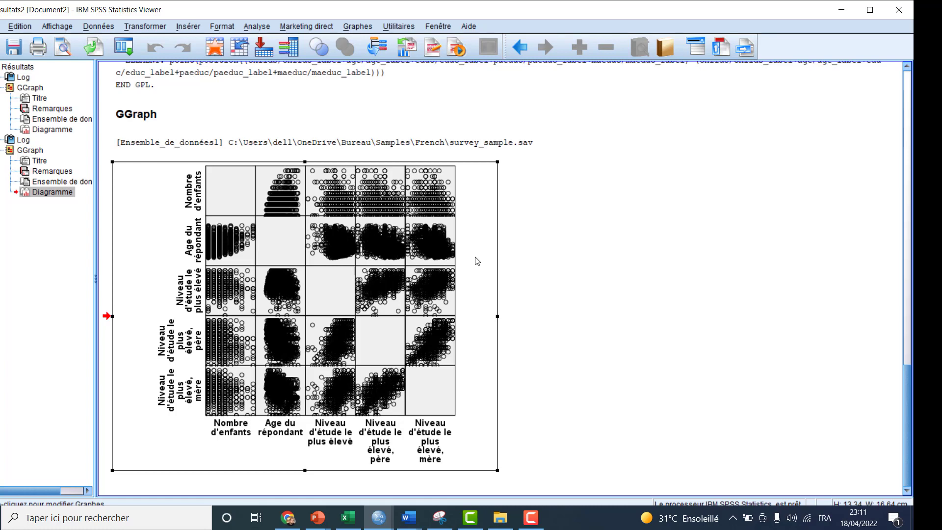
{"action": "left_click", "coordinate": [477, 260]}
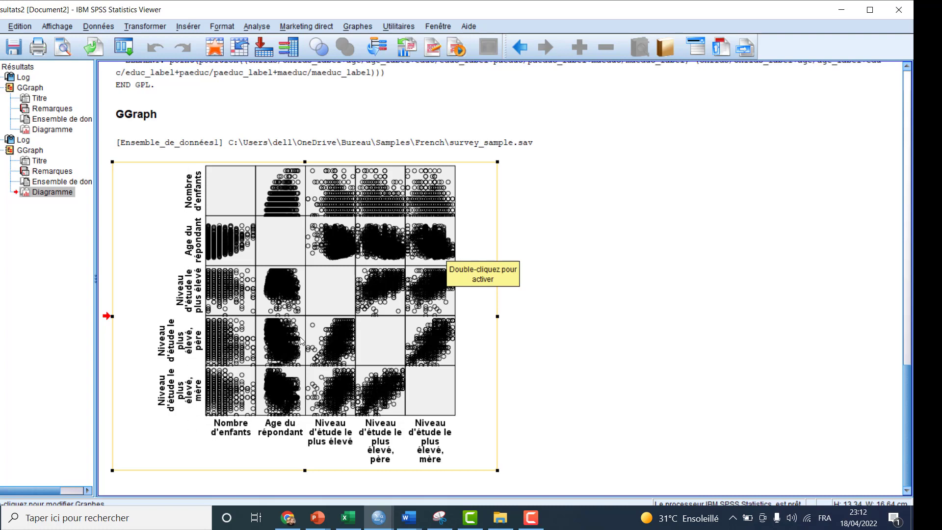
{"action": "double_click", "coordinate": [237, 188]}
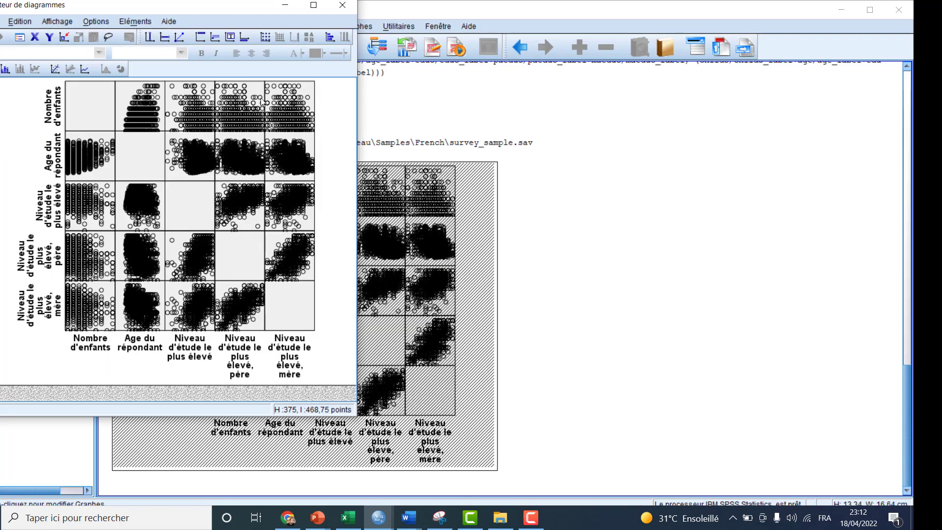
{"action": "left_click_drag", "start_coordinate": [256, 9], "coordinate": [474, 33]}
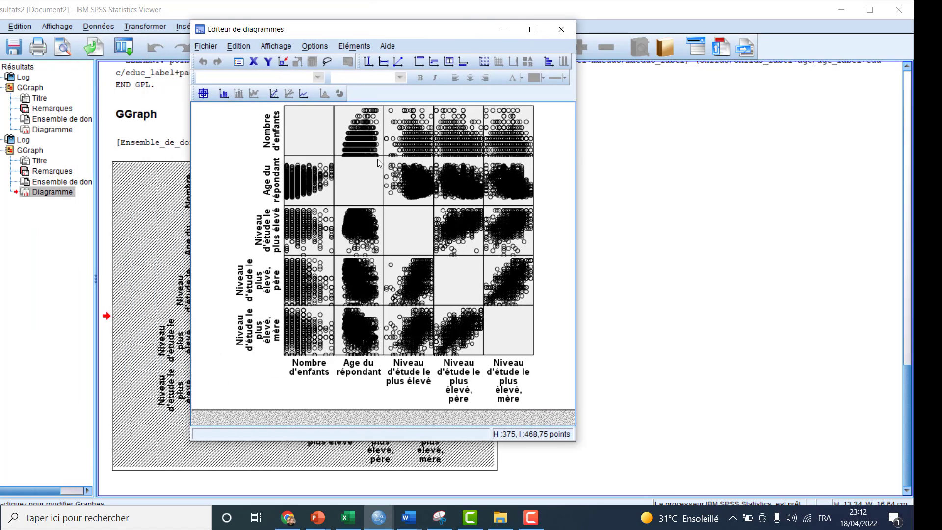
Step: Set the fill of the scatterplot matrix background to transparent
{"action": "double_click", "coordinate": [317, 140]}
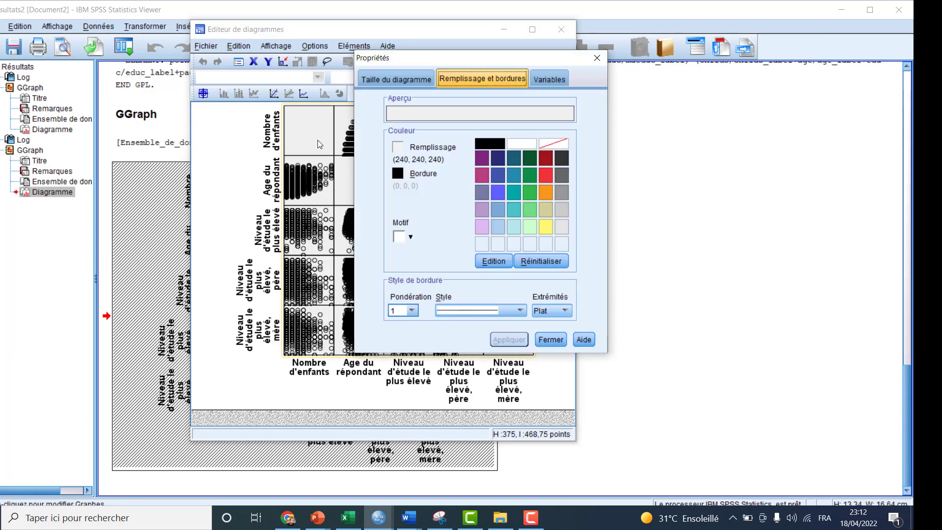
{"action": "left_click", "coordinate": [554, 145]}
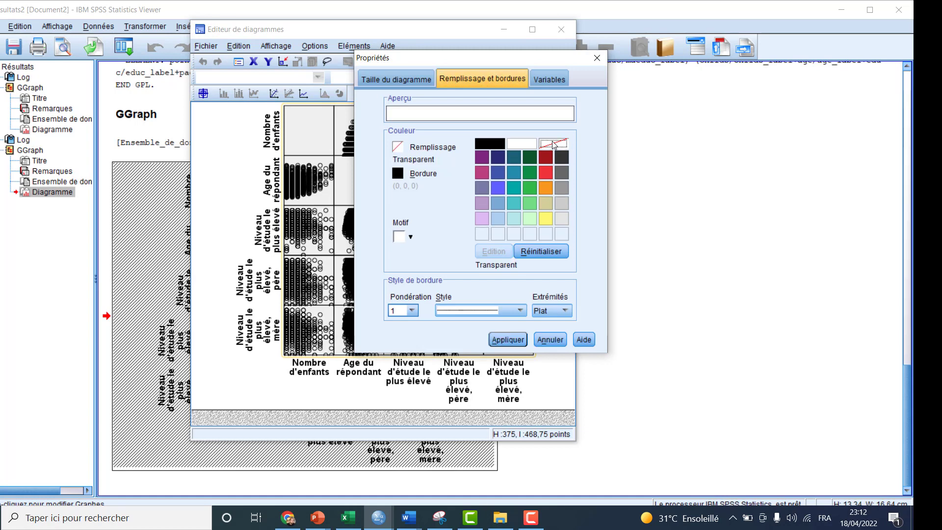
{"action": "left_click", "coordinate": [514, 341]}
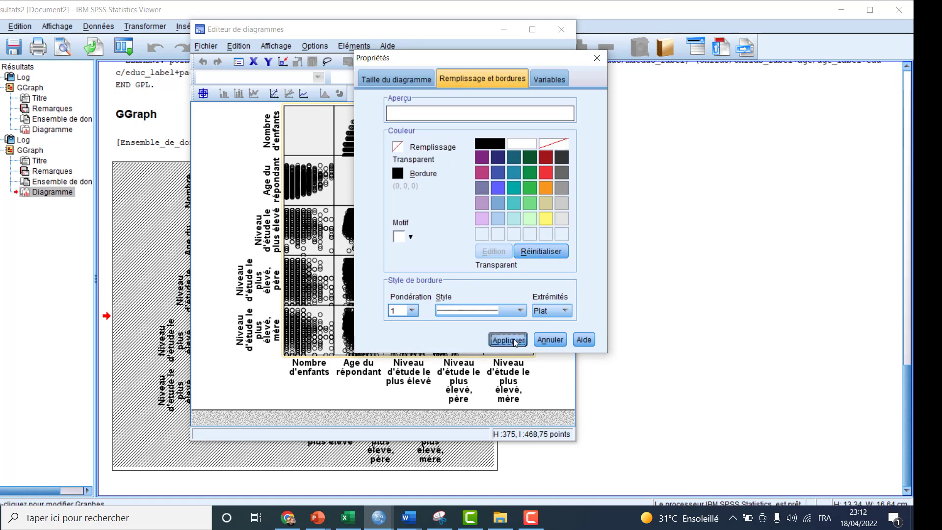
{"action": "left_click", "coordinate": [550, 339]}
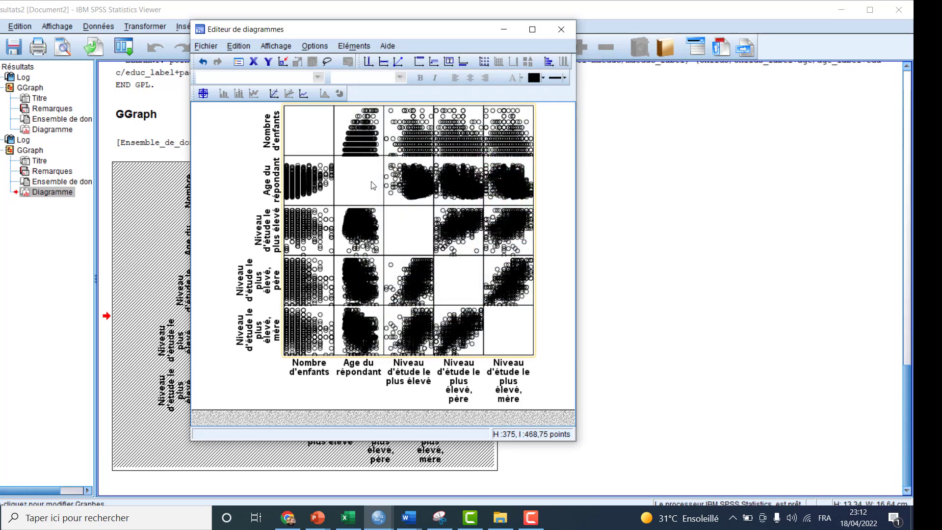
Step: Reduce the size of all point markers in the scatterplot matrix to 3
{"action": "left_click", "coordinate": [519, 178]}
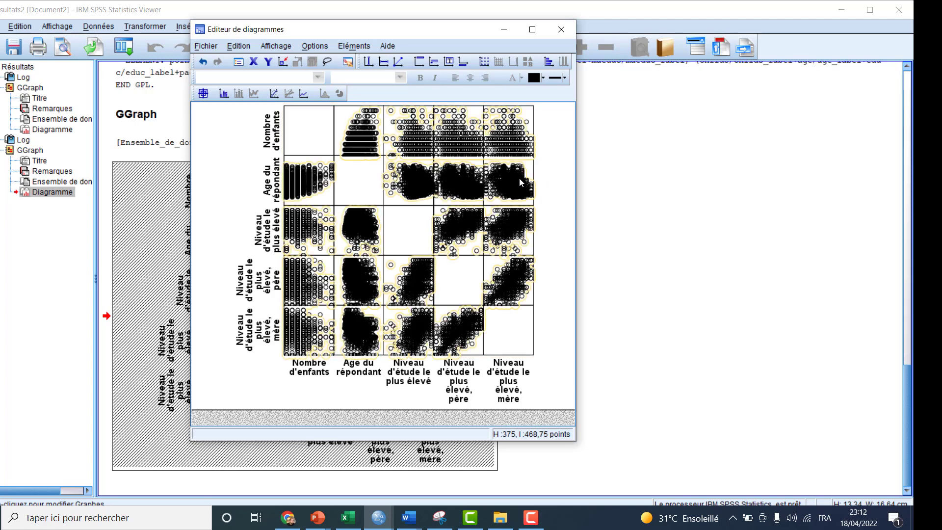
{"action": "double_click", "coordinate": [520, 179]}
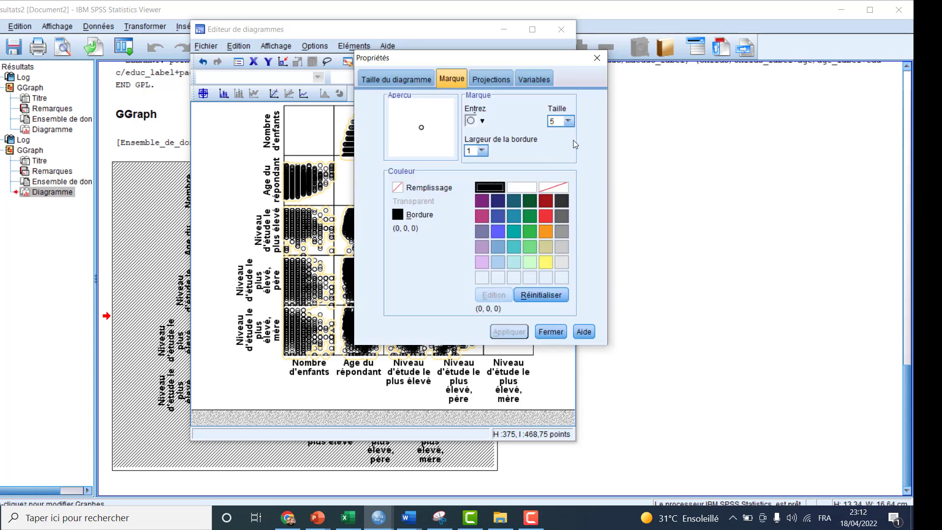
{"action": "left_click", "coordinate": [569, 121]}
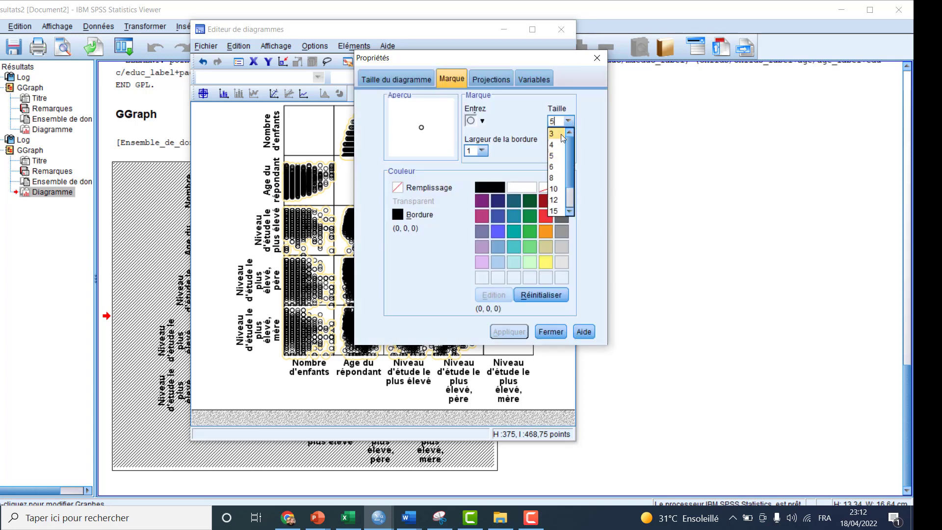
{"action": "left_click", "coordinate": [559, 134]}
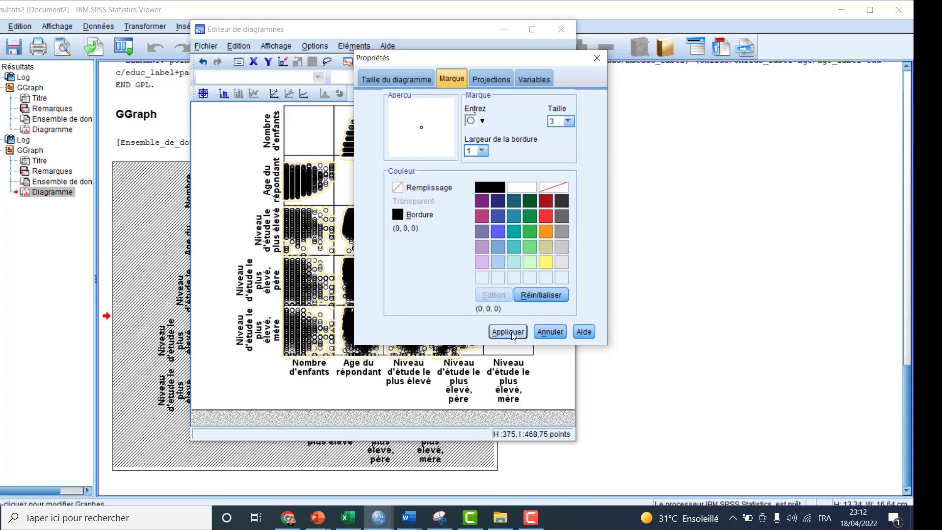
{"action": "left_click", "coordinate": [509, 332]}
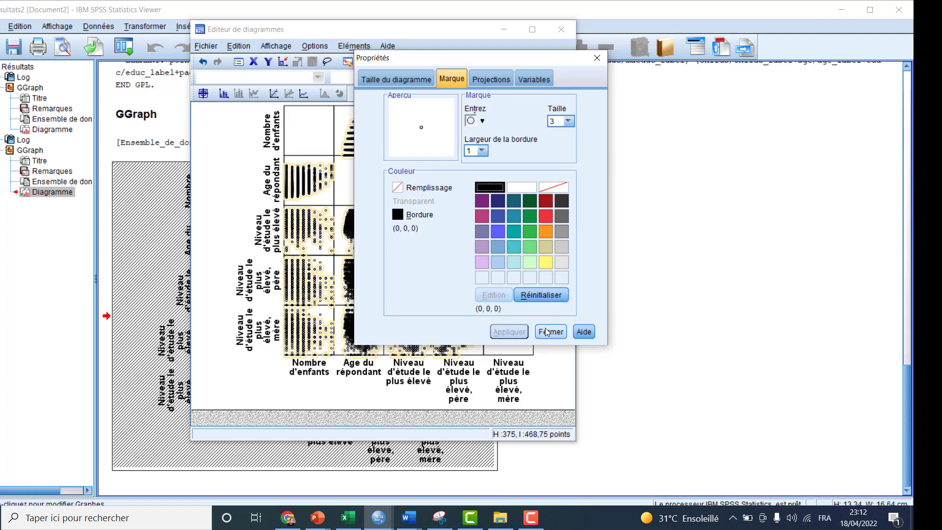
{"action": "left_click", "coordinate": [549, 332]}
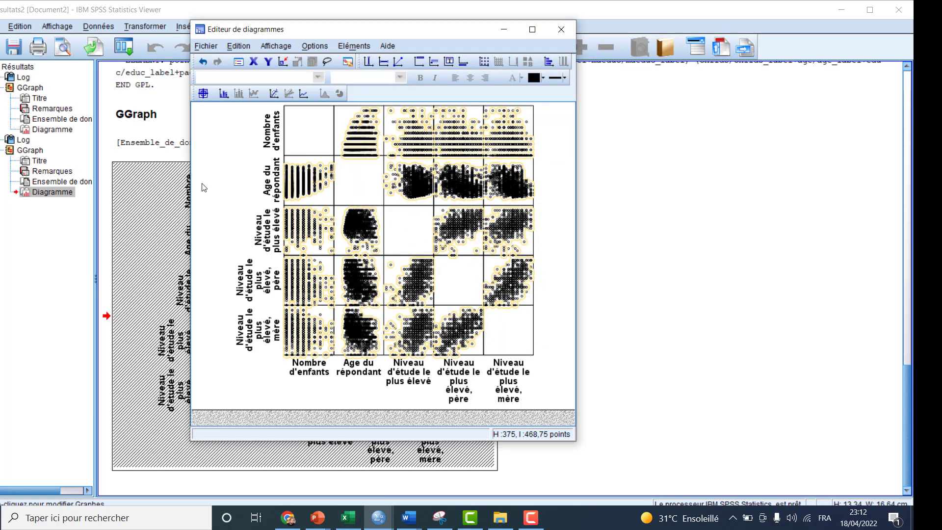
{"action": "double_click", "coordinate": [394, 222]}
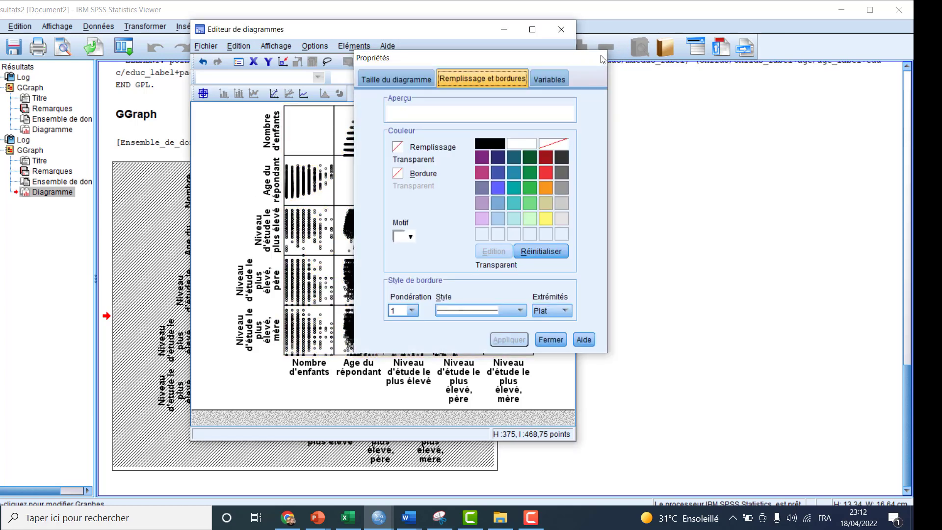
{"action": "left_click", "coordinate": [598, 58]}
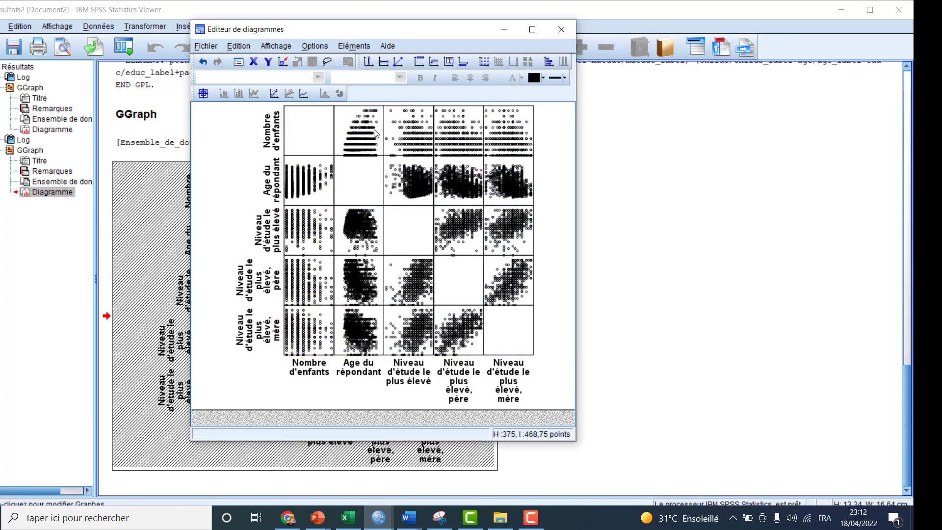
Step: Set the preferred font size of the scatterplot matrix's vertical axis labels to 8
{"action": "double_click", "coordinate": [275, 141]}
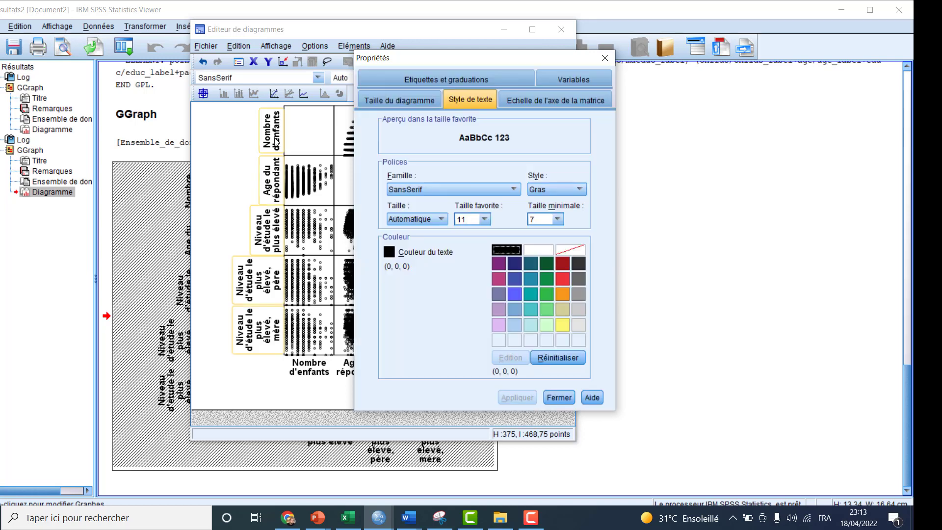
{"action": "left_click", "coordinate": [485, 220]}
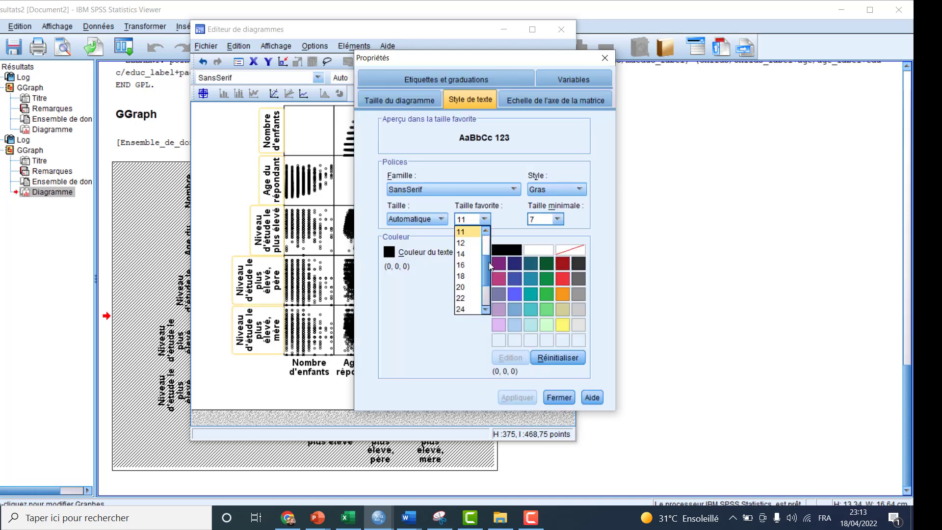
{"action": "left_click", "coordinate": [474, 253]}
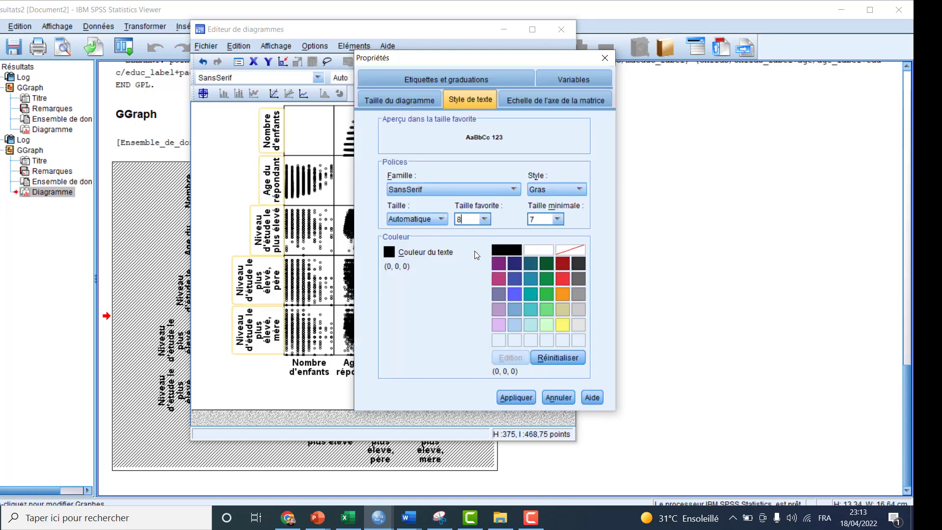
{"action": "left_click", "coordinate": [530, 403]}
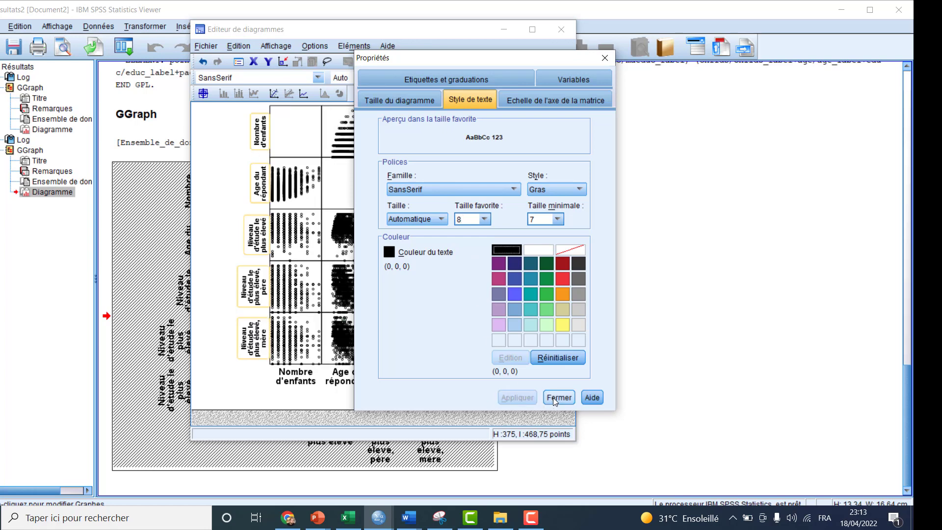
{"action": "left_click", "coordinate": [552, 397]}
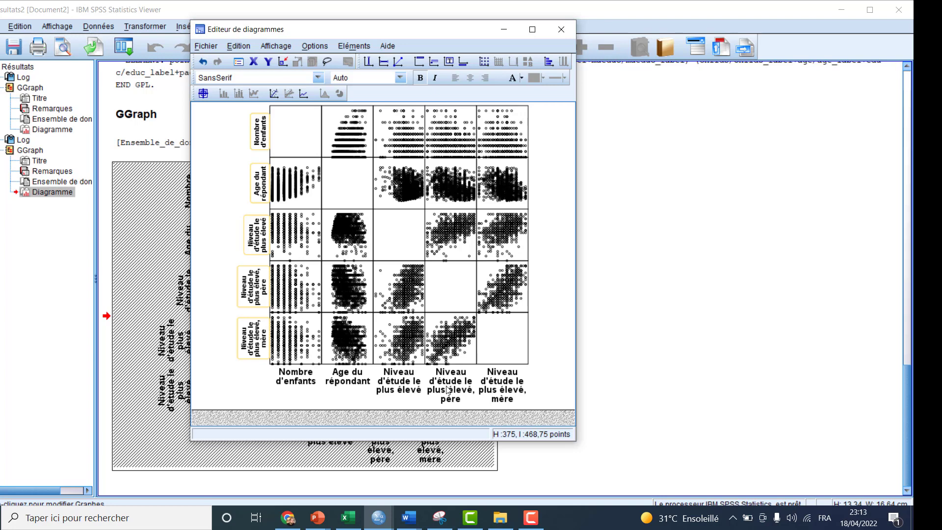
Step: Set the preferred font size of the scatterplot matrix's horizontal axis labels to 8 and close the chart editor
{"action": "left_click", "coordinate": [447, 390]}
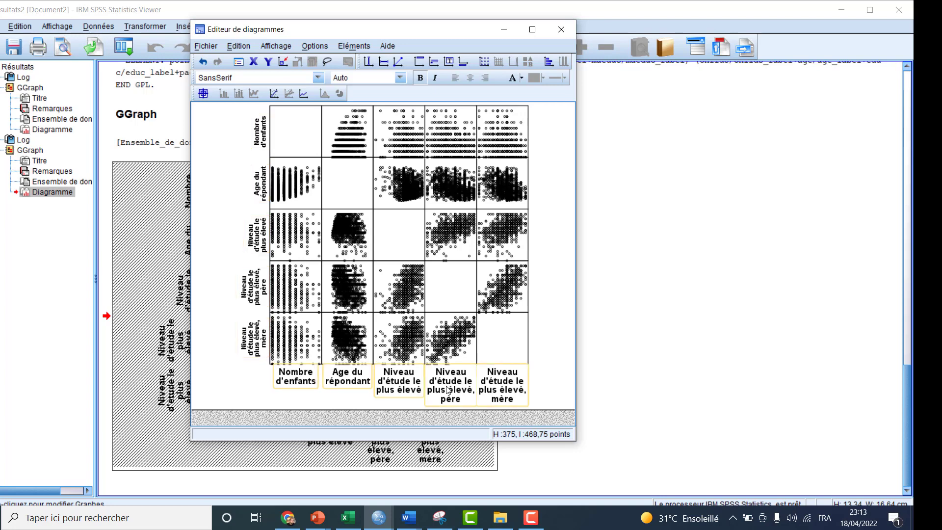
{"action": "double_click", "coordinate": [448, 390]}
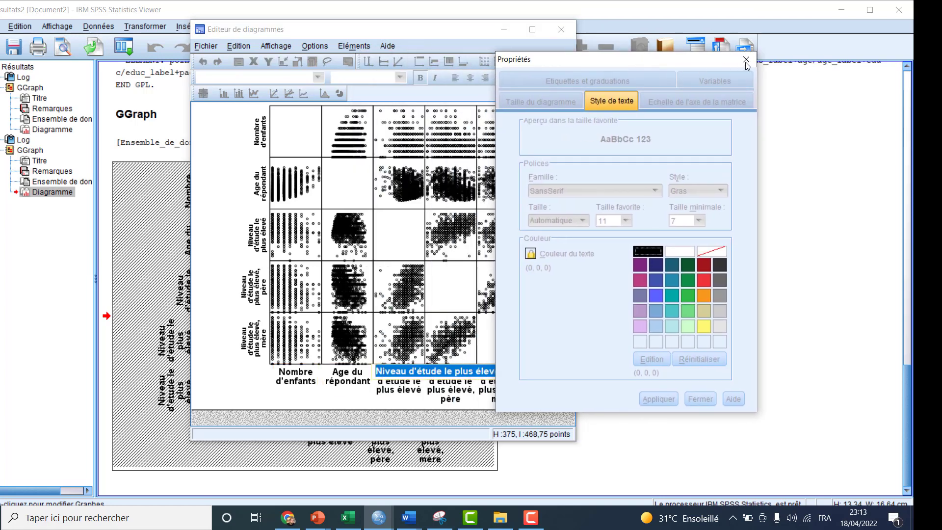
{"action": "left_click", "coordinate": [736, 59]}
{"action": "right_click", "coordinate": [505, 390]}
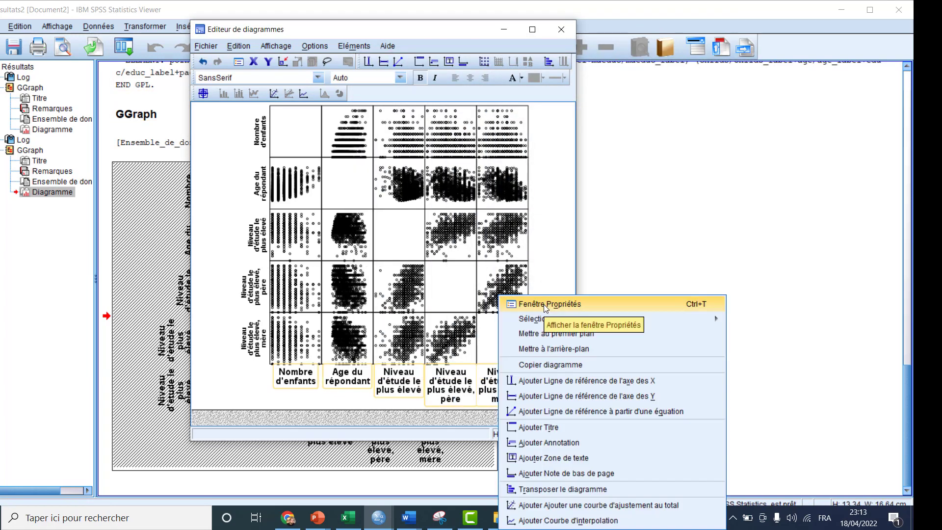
{"action": "left_click", "coordinate": [543, 304]}
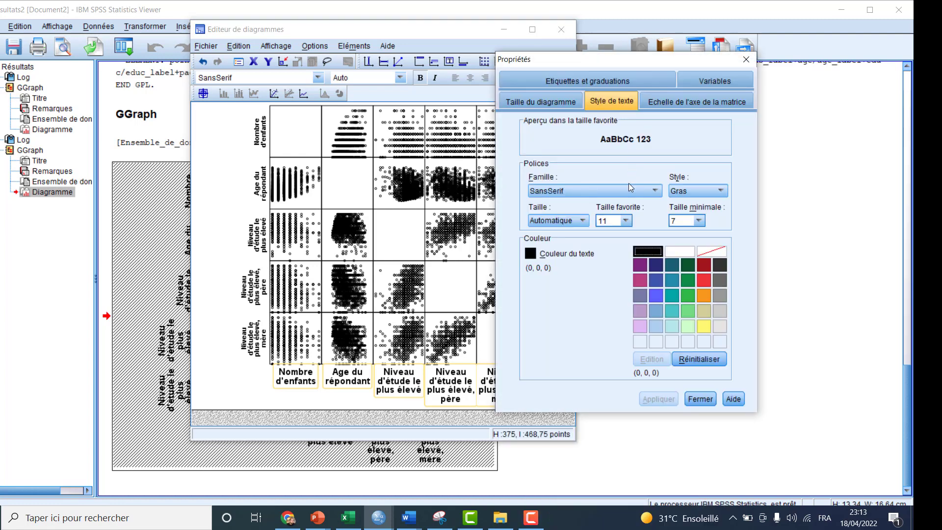
{"action": "left_click", "coordinate": [626, 221]}
{"action": "left_click", "coordinate": [614, 256]}
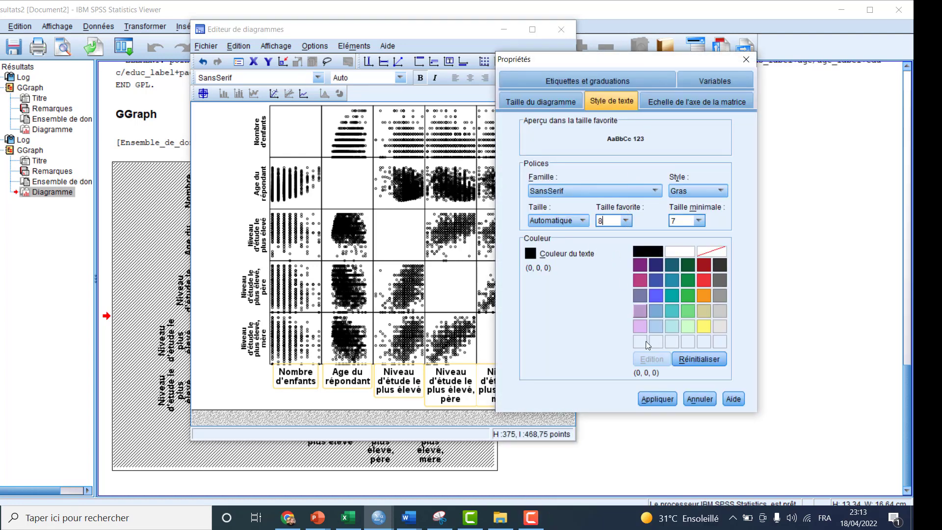
{"action": "left_click", "coordinate": [660, 399]}
{"action": "left_click", "coordinate": [700, 399]}
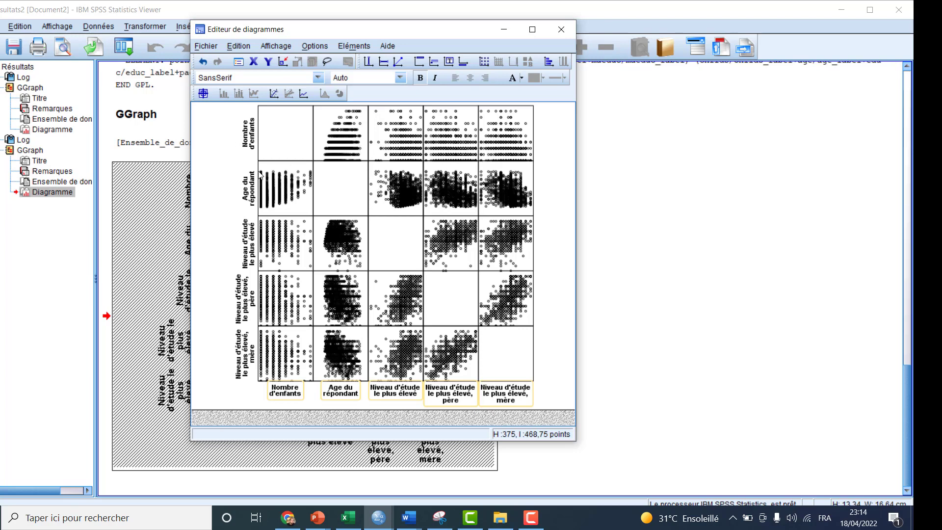
{"action": "left_click", "coordinate": [562, 29]}
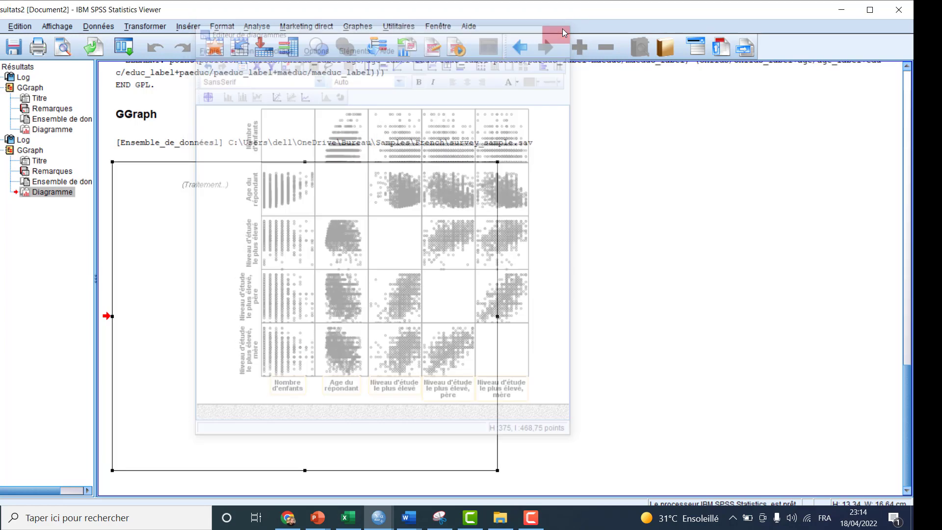
{"action": "left_click", "coordinate": [597, 287]}
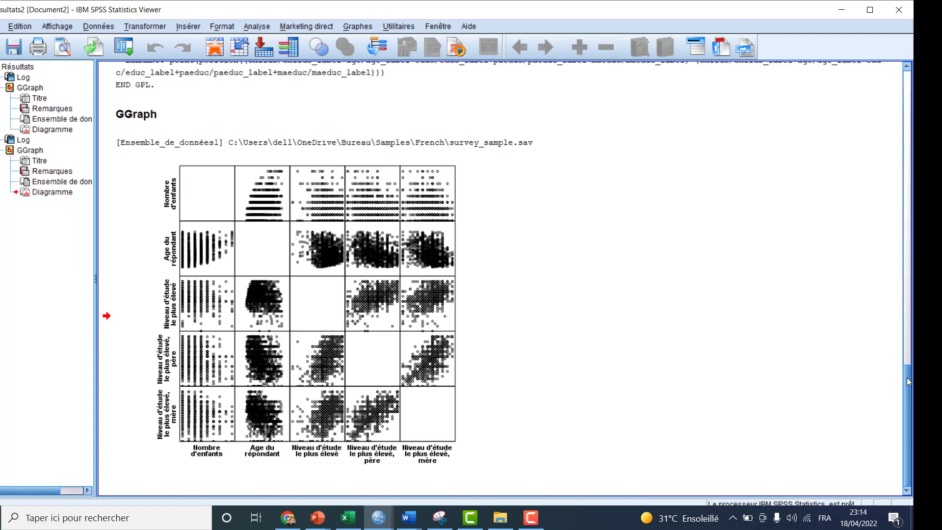
Step: Copy the formatted scatterplot matrix from the output and switch to Document2 in Word
{"action": "right_click", "coordinate": [322, 254]}
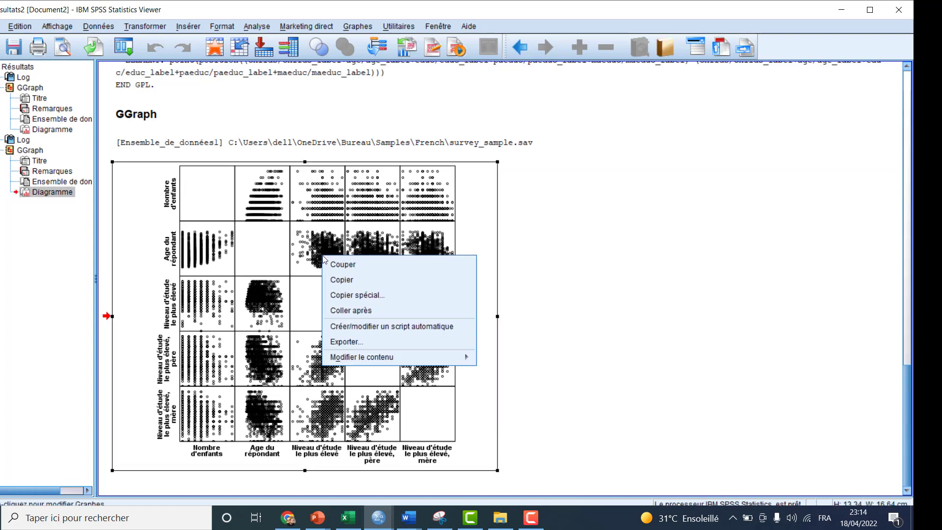
{"action": "left_click", "coordinate": [351, 278]}
{"action": "mouse_move", "coordinate": [409, 517]}
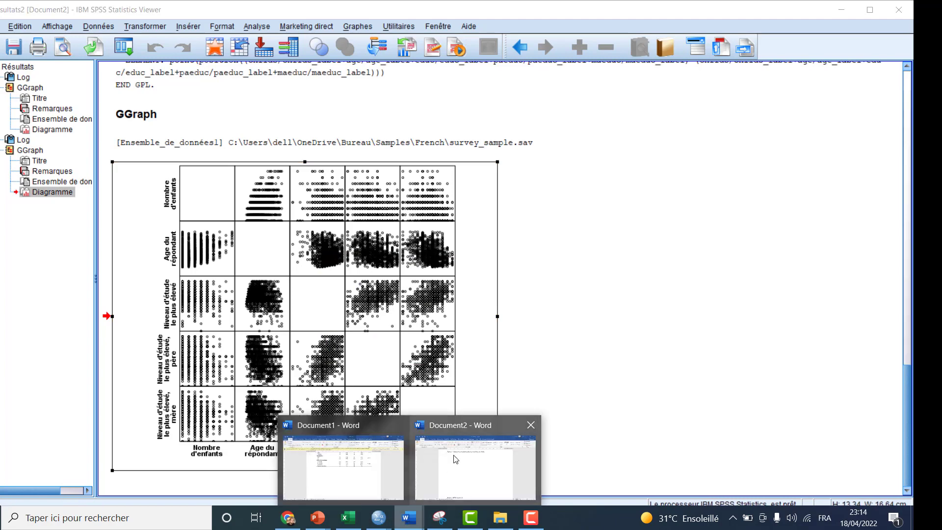
{"action": "left_click", "coordinate": [474, 461]}
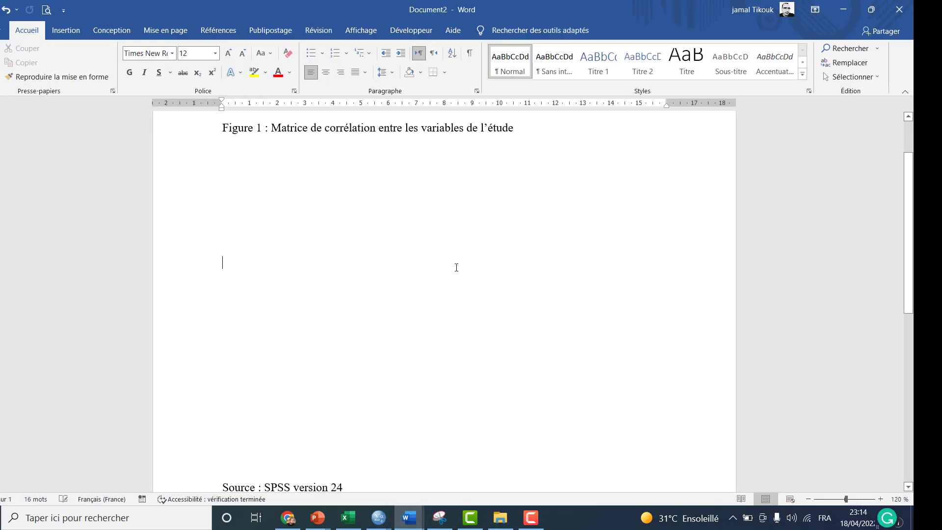
Step: End the Figure 1 caption with a period and paste the matrix beneath it, replacing the empty space and old source line
{"action": "triple_click", "coordinate": [249, 131]}
{"action": "left_click", "coordinate": [263, 174]}
{"action": "type", "text": "."}
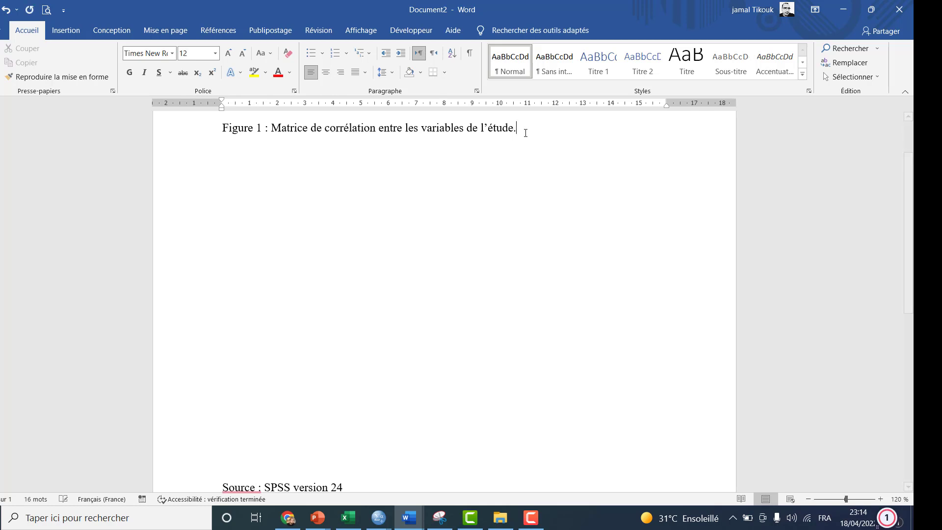
{"action": "key", "text": "Return"}
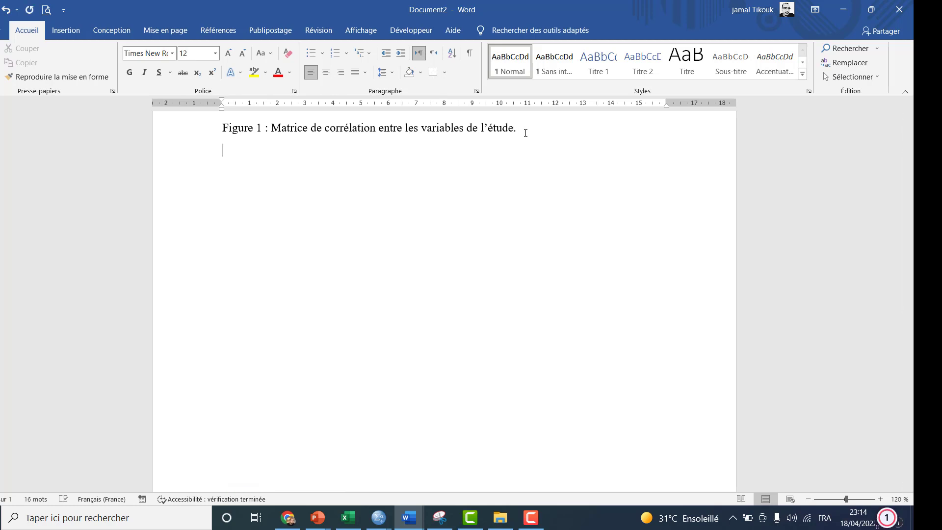
{"action": "key", "text": "ctrl+v"}
{"action": "left_click_drag", "start_coordinate": [910, 186], "coordinate": [911, 167]}
{"action": "left_click", "coordinate": [646, 169]}
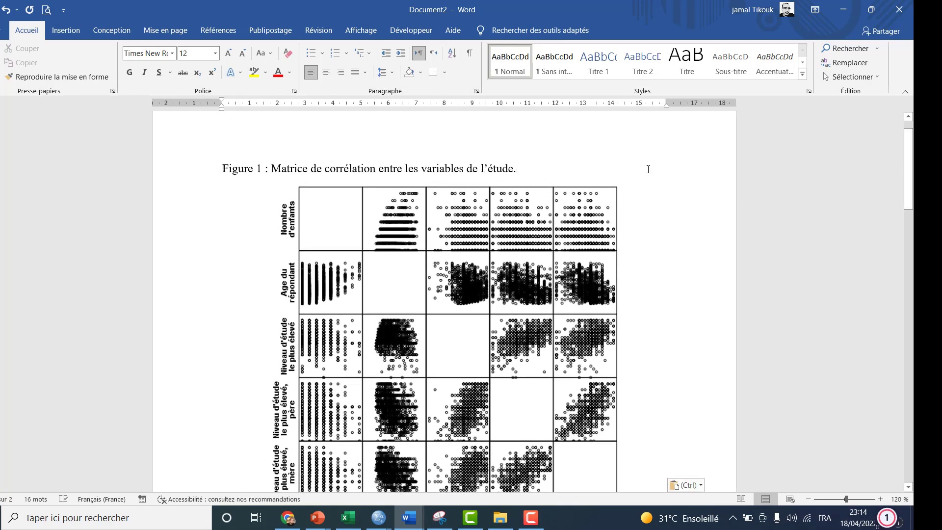
{"action": "key", "text": "Return"}
Step: Add the centered line "Source : SPSS version 24" directly beneath the pasted scatterplot matrix
{"action": "left_click_drag", "start_coordinate": [908, 211], "coordinate": [909, 240]}
{"action": "left_click", "coordinate": [657, 419]}
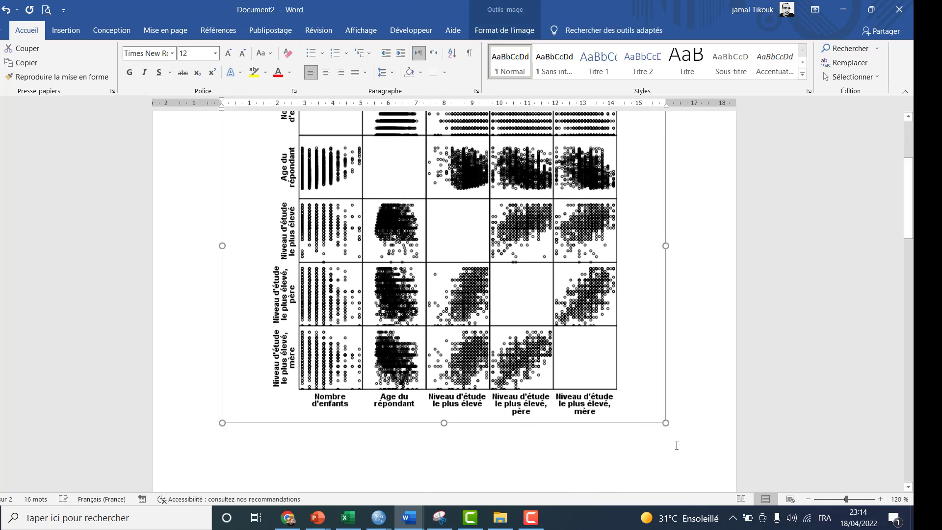
{"action": "left_click", "coordinate": [676, 446]}
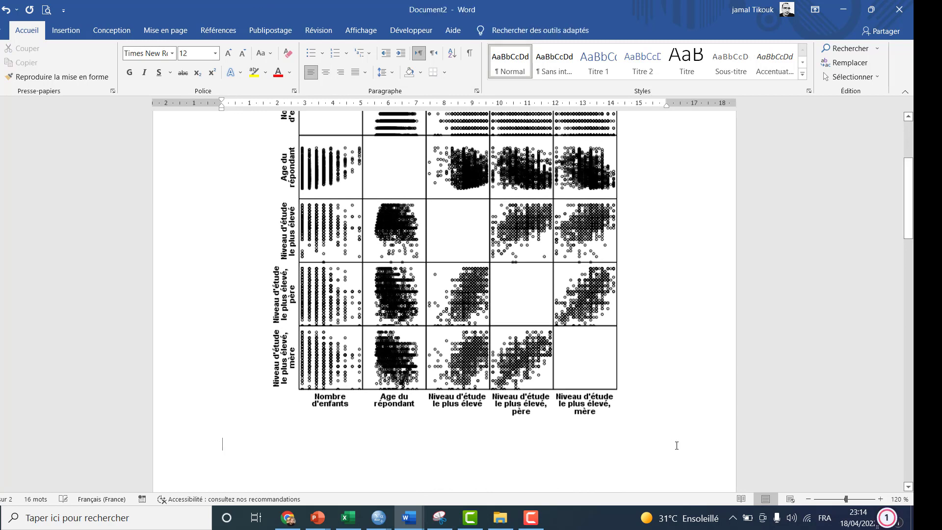
{"action": "key", "text": "shift+Up"}
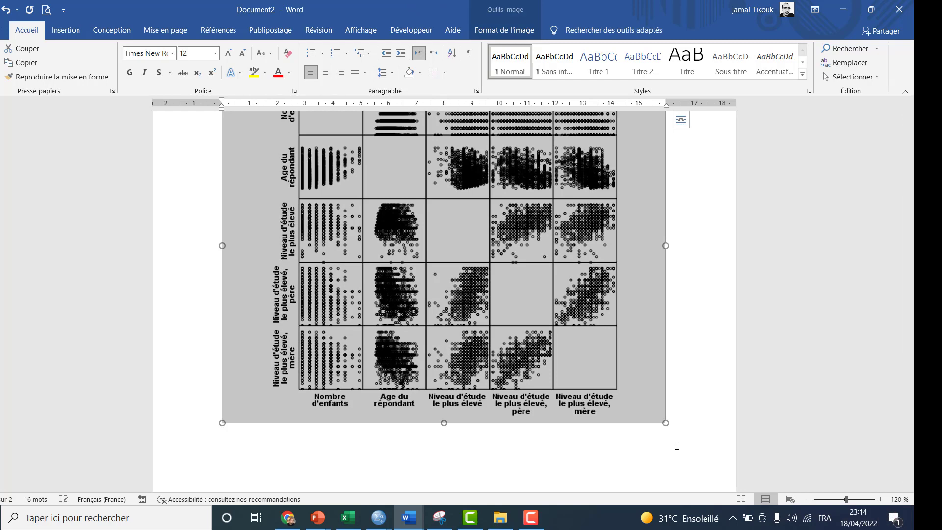
{"action": "key", "text": "shift+Down"}
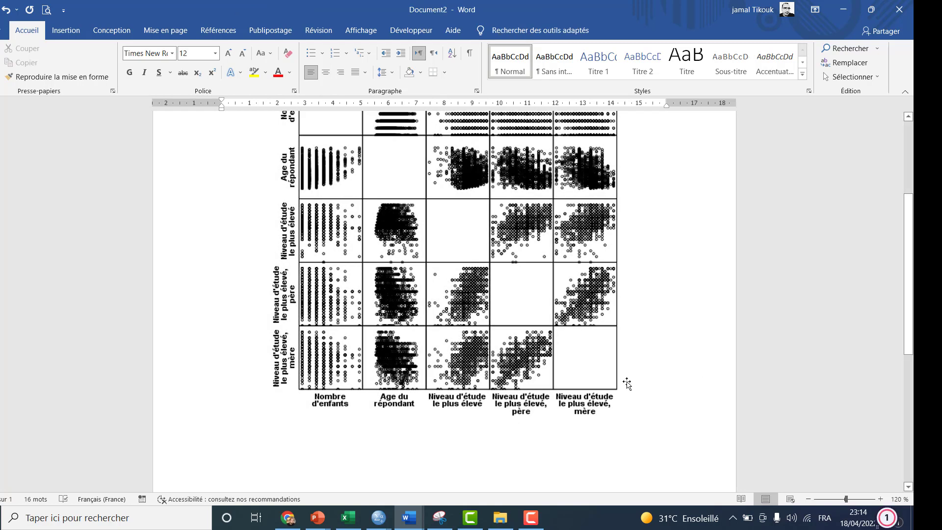
{"action": "type", "text": "Source"}
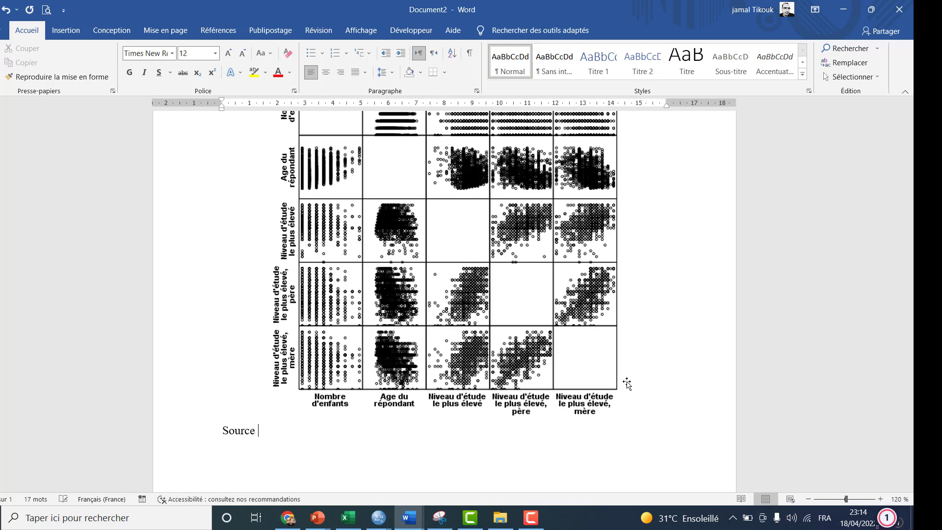
{"action": "type", "text": " : "}
{"action": "type", "text": "SPSS"}
{"action": "type", "text": " versio"}
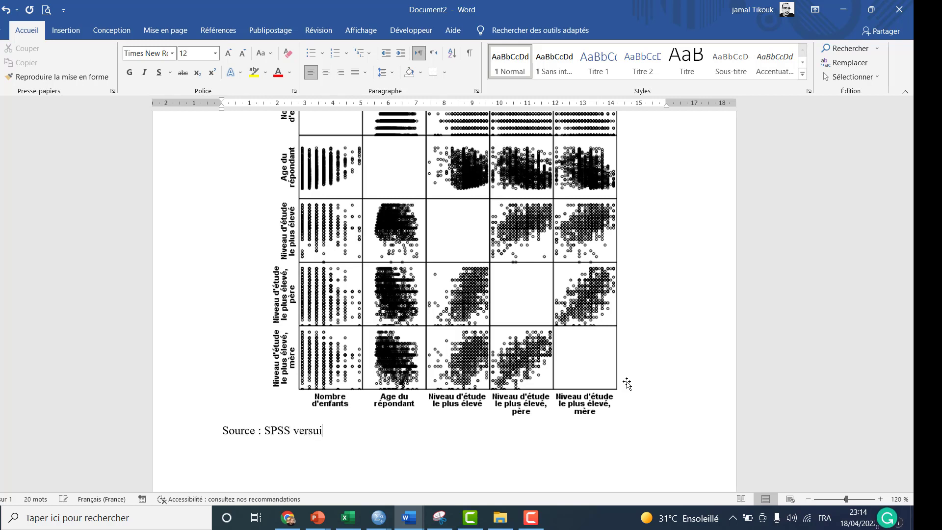
{"action": "key", "text": "BackSpace"}
{"action": "key", "text": "BackSpace"}
{"action": "type", "text": "ion 24"}
{"action": "key", "text": "ctrl+e"}
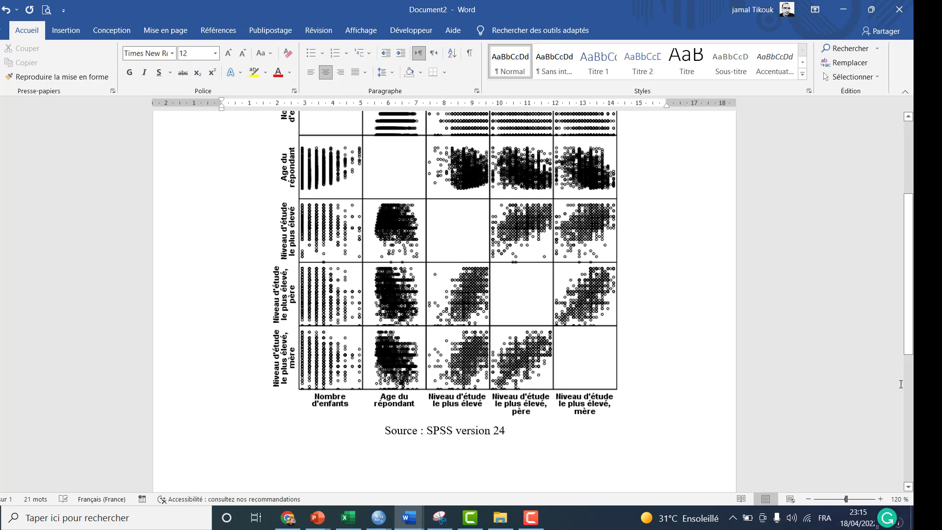
Step: Collapse the ribbon and review the figure with its caption and source line
{"action": "scroll", "coordinate": [457, 294], "scroll_direction": "up", "scroll_amount": 3}
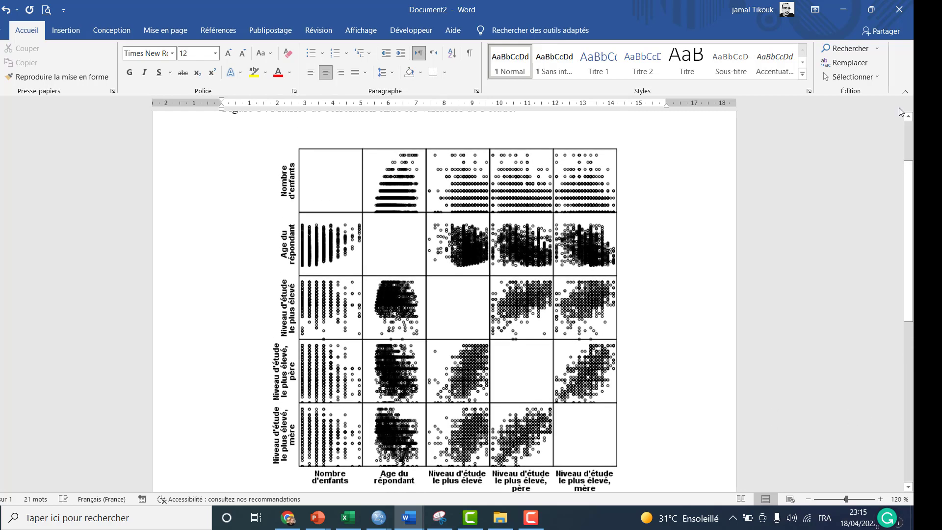
{"action": "left_click", "coordinate": [905, 93]}
{"action": "scroll", "coordinate": [456, 270], "scroll_direction": "up", "scroll_amount": 1}
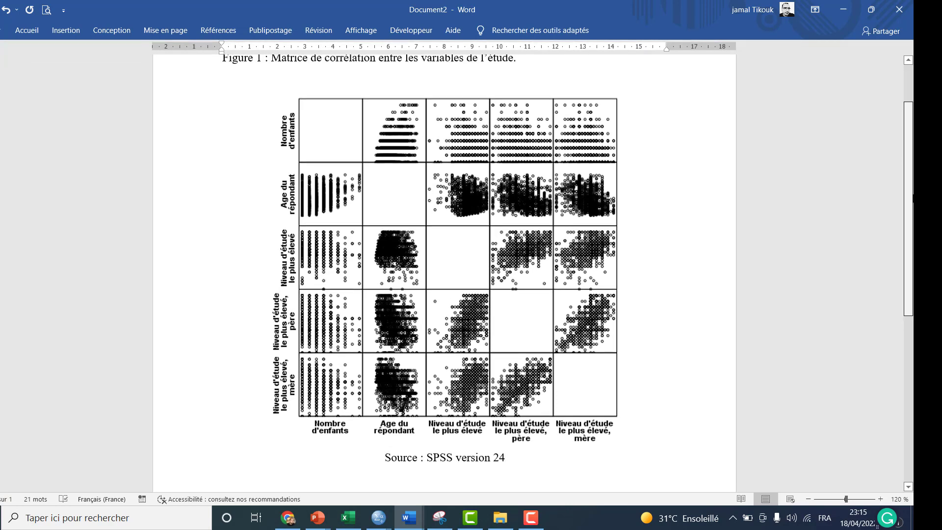